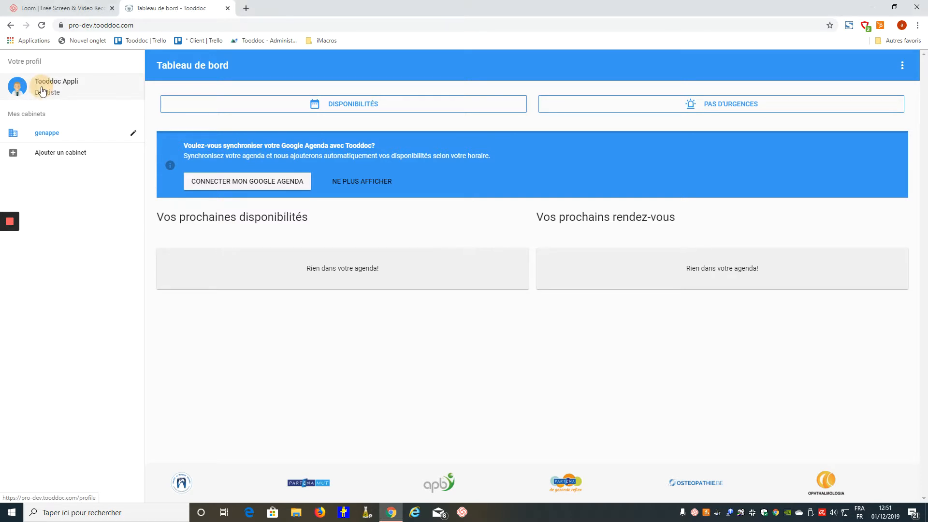
- Change the profile avatar to the white-bearded doctor in purple, save the profile, and return to the dashboard
click(43, 92)
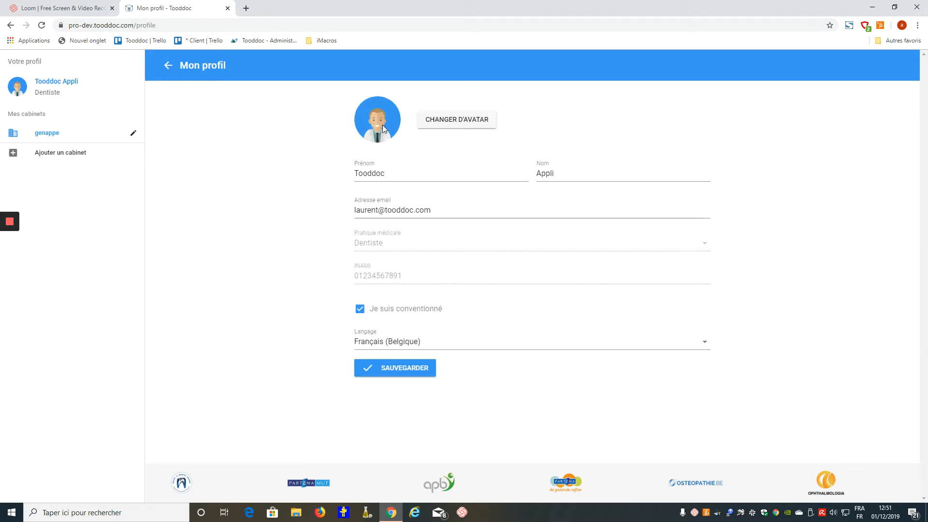
click(447, 122)
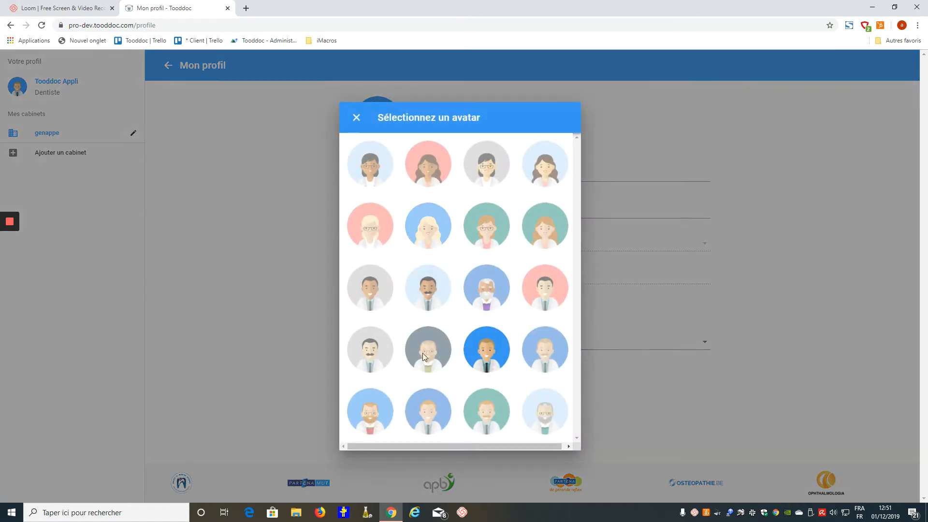
click(487, 288)
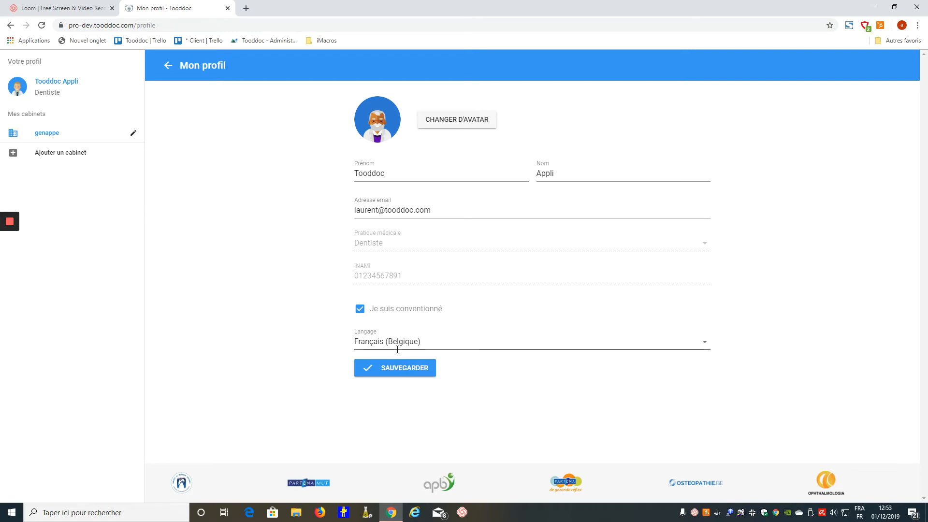
click(419, 375)
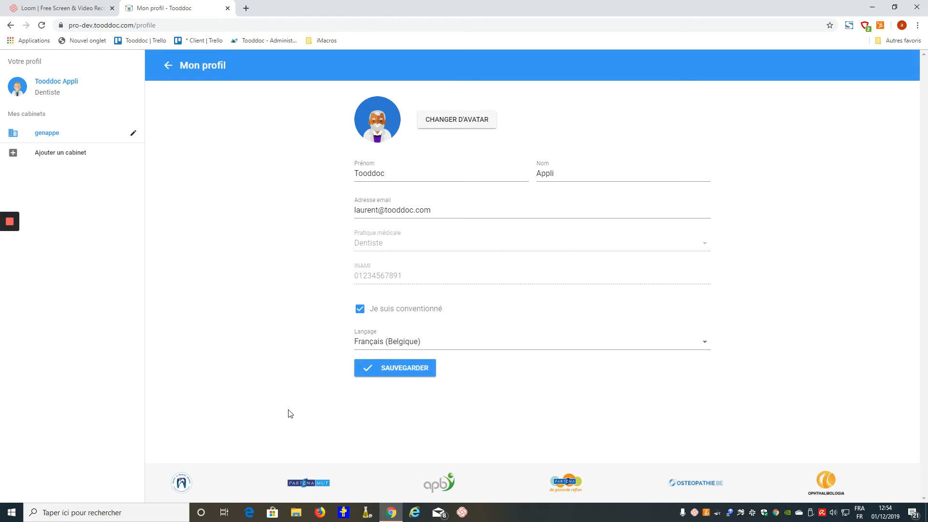
click(167, 71)
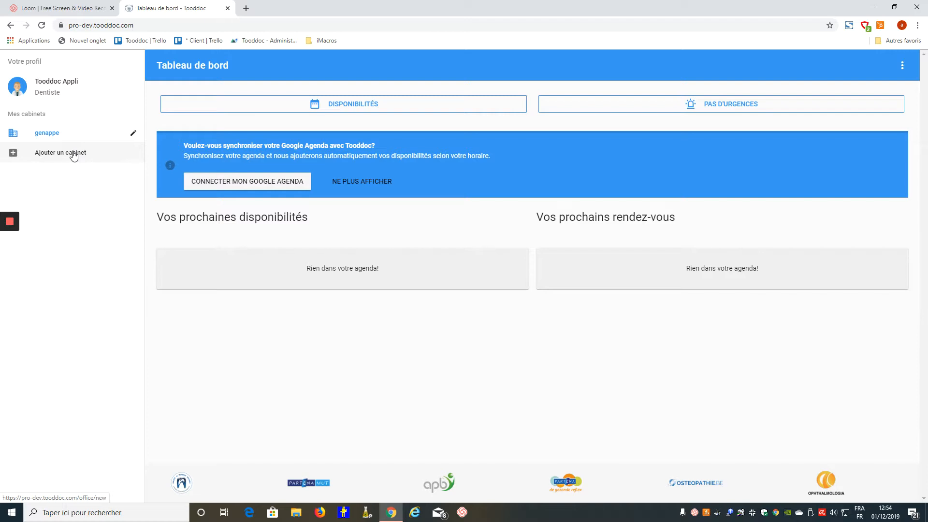
- Open the genappe practice for editing and review its details, weekly schedule and agenda synchronisation sections
click(133, 133)
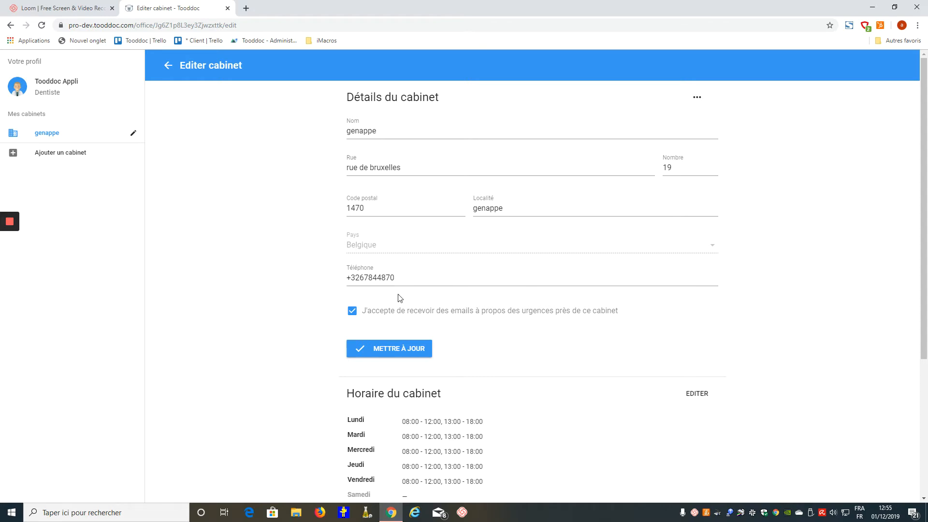
scroll(476, 350, down, 2)
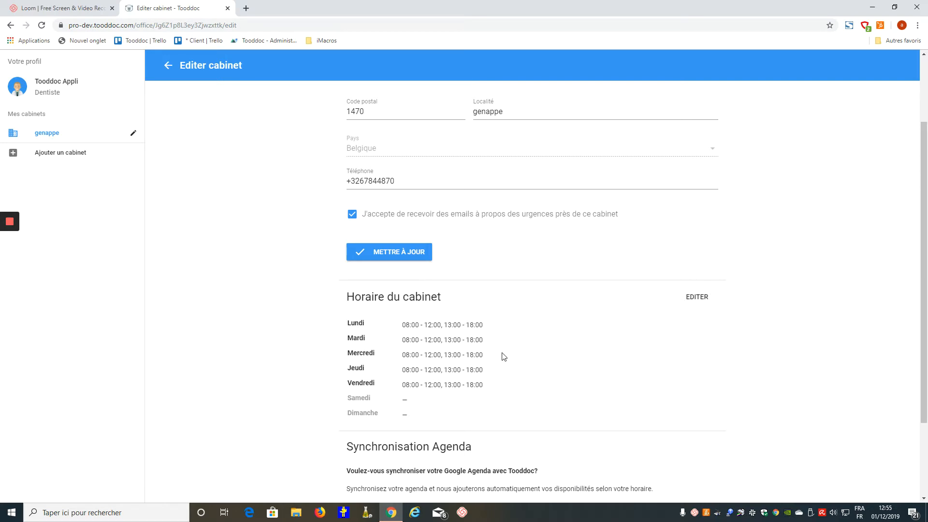
scroll(496, 344, up, 2)
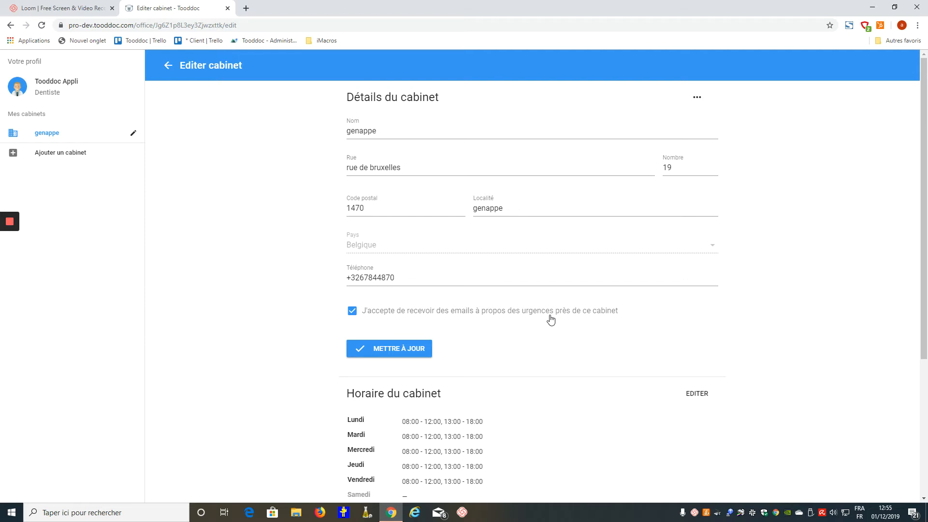
scroll(551, 319, down, 1)
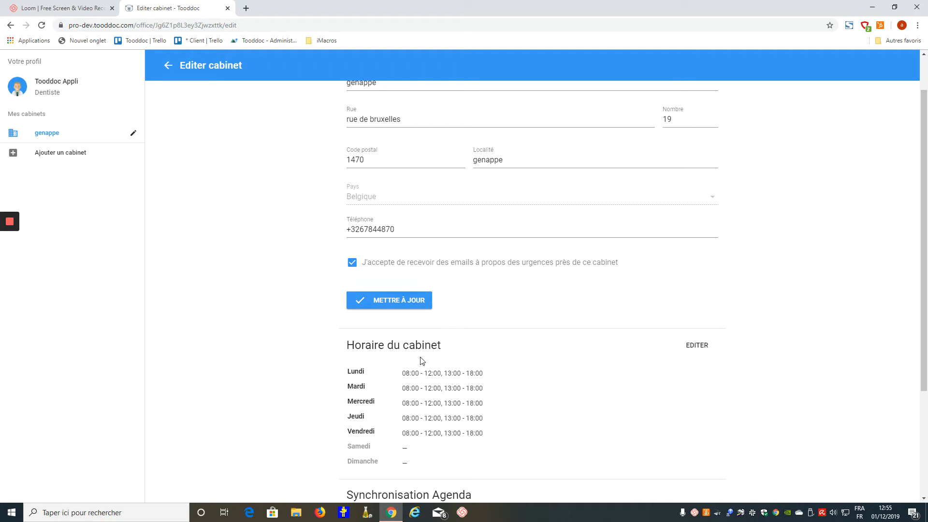
scroll(426, 359, down, 1)
scroll(425, 359, down, 3)
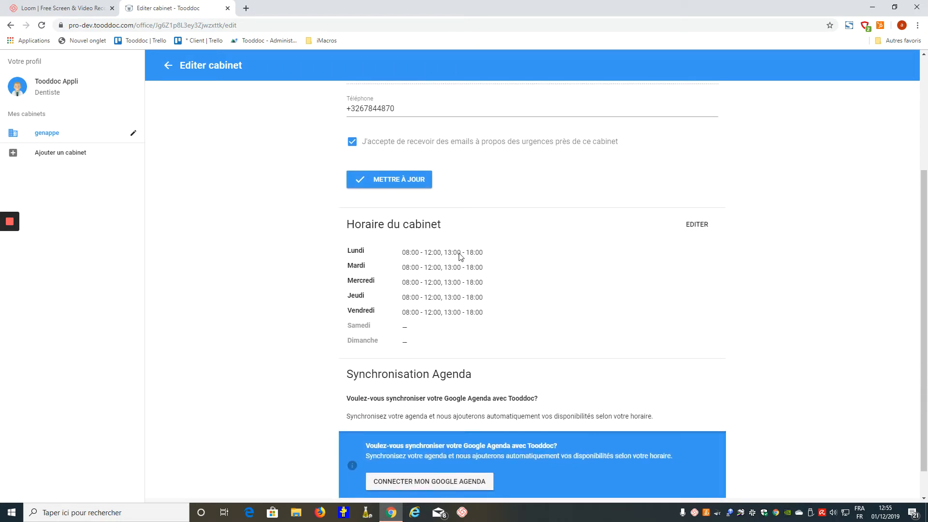
- In the practice's schedule, deselect Mercredi, Jeudi and Vendredi, and remove the second time slot from Lundi and Mardi
click(699, 225)
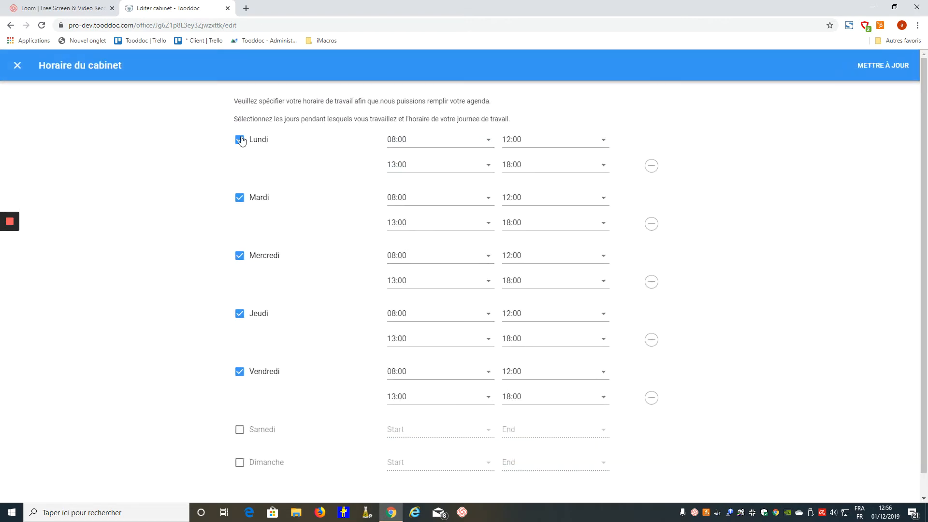
click(240, 256)
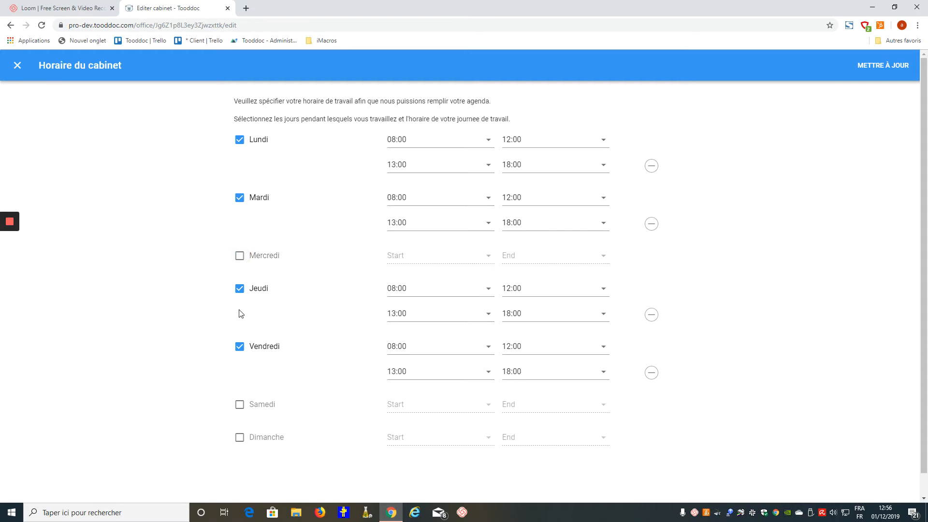
click(240, 289)
click(239, 321)
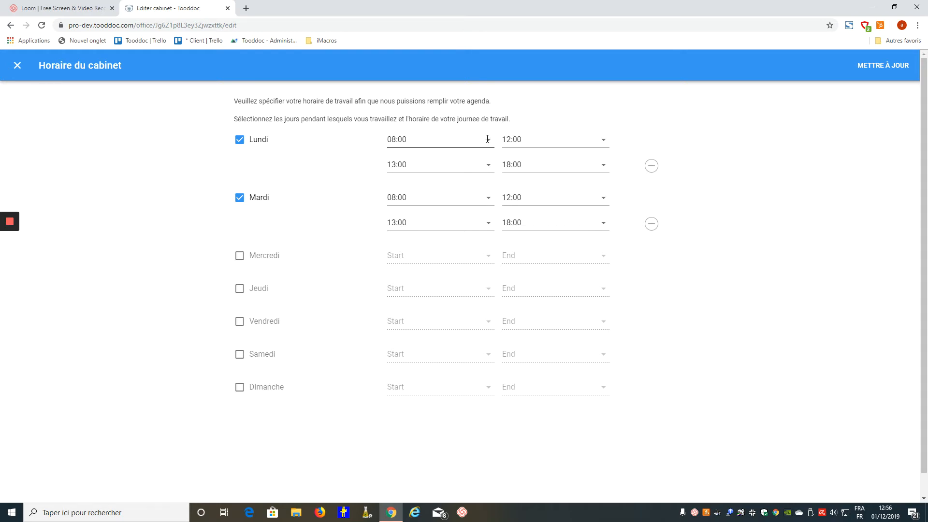
click(653, 167)
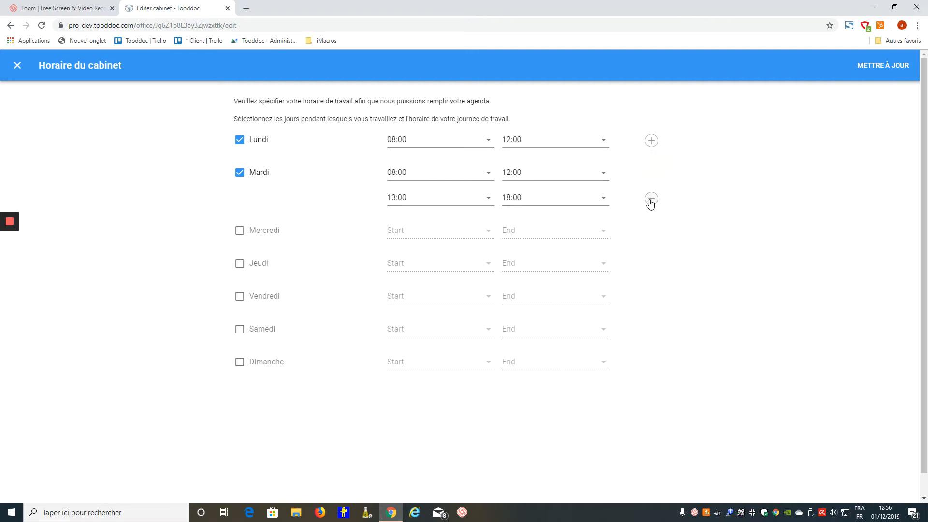
click(651, 200)
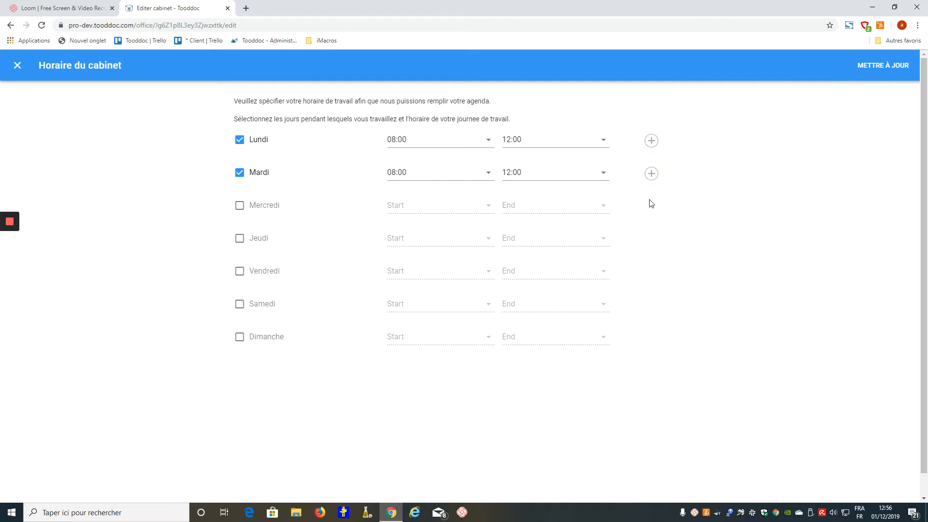
- Set Lundi's working hours to start at 09:00 and end at 14:00
click(490, 141)
scroll(449, 245, down, 10)
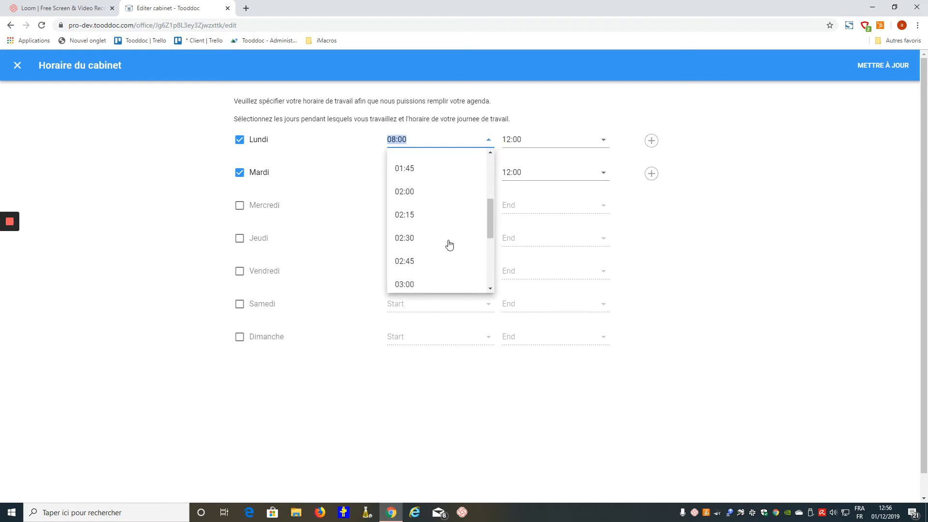
scroll(449, 245, down, 5)
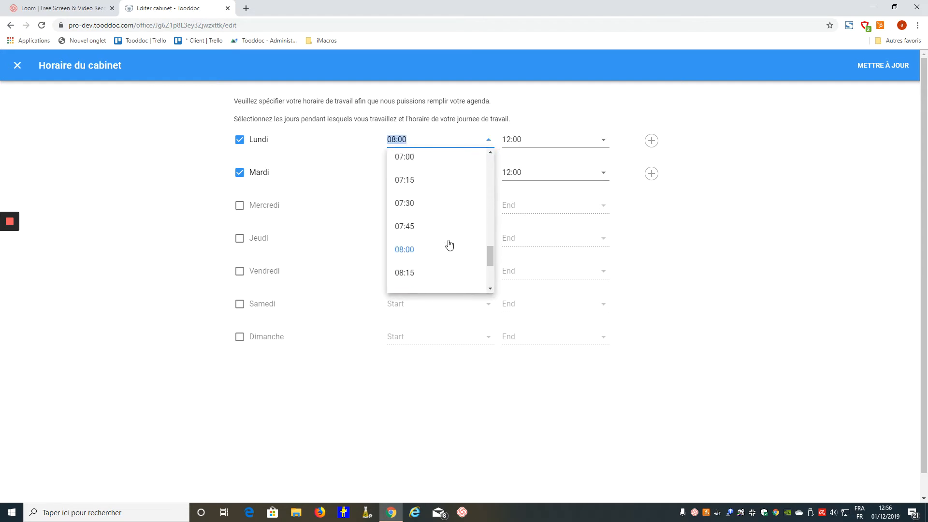
click(428, 217)
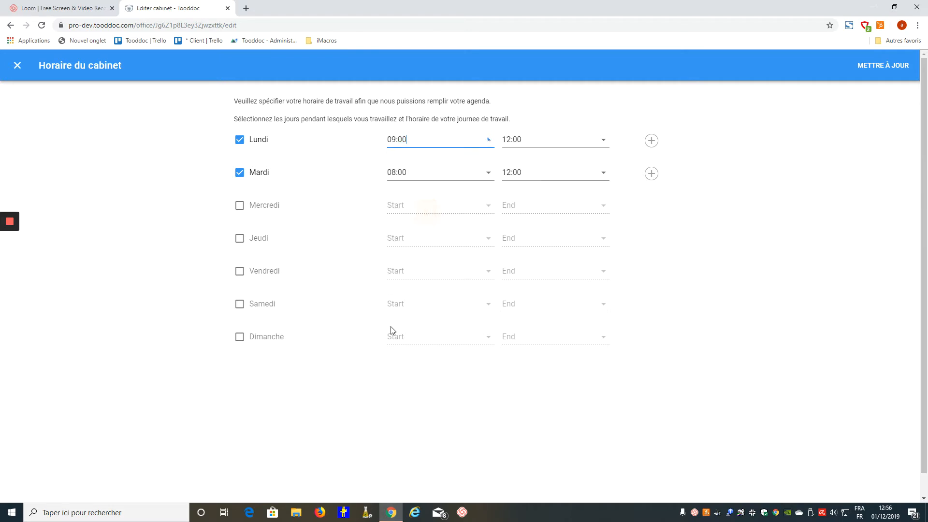
click(603, 140)
scroll(582, 232, down, 3)
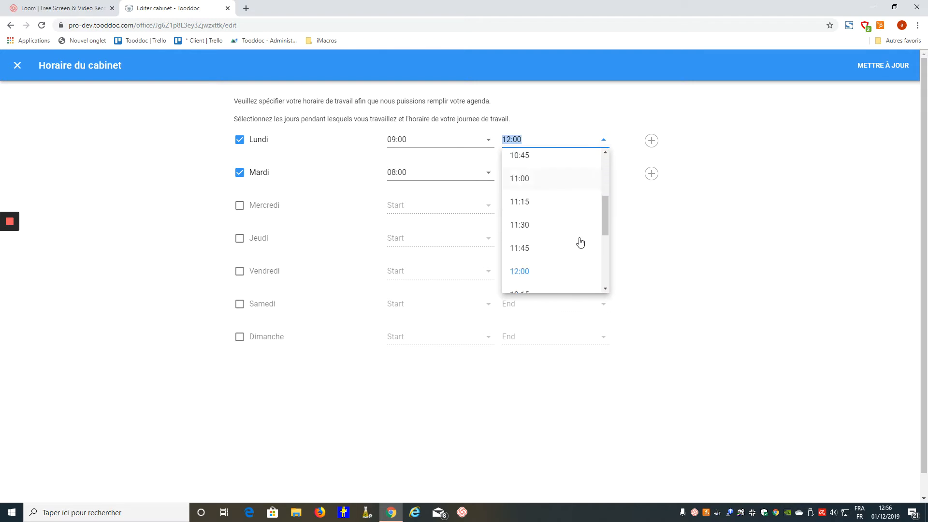
scroll(579, 239, down, 4)
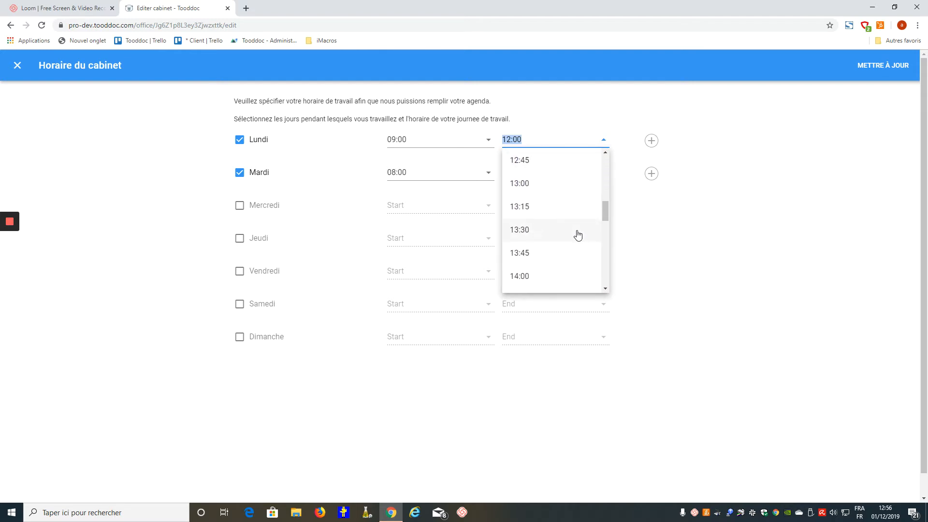
scroll(565, 228, down, 2)
click(561, 225)
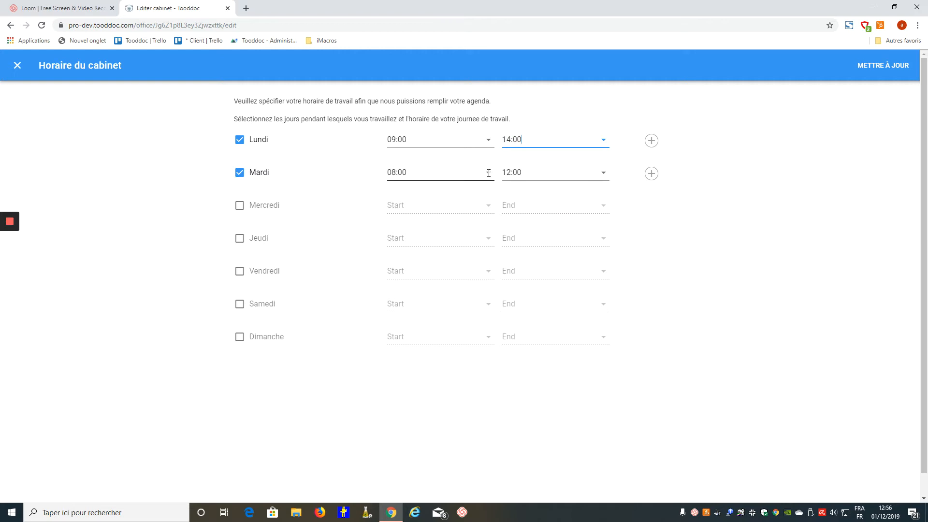
- Set the end of Mardi's working hours to 12:30
click(605, 174)
scroll(590, 235, down, 5)
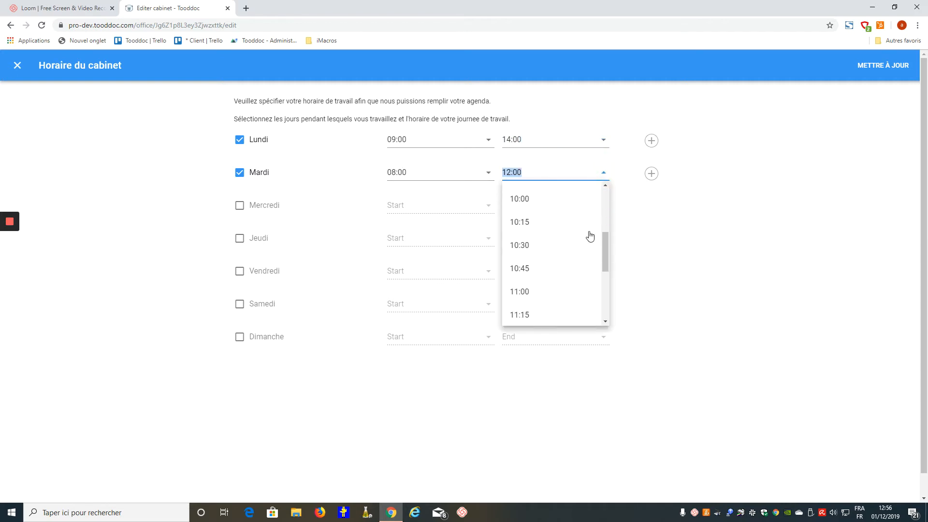
scroll(590, 235, down, 3)
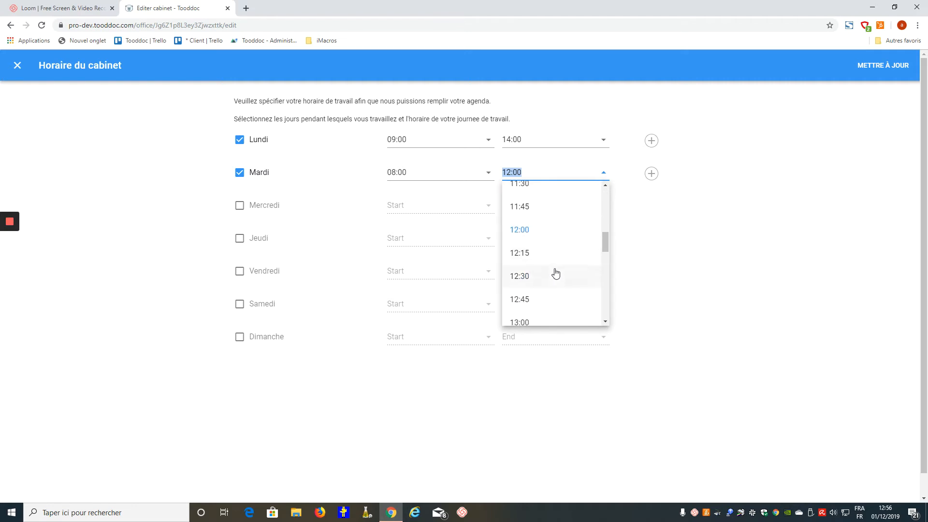
click(556, 271)
click(603, 172)
scroll(577, 242, up, 2)
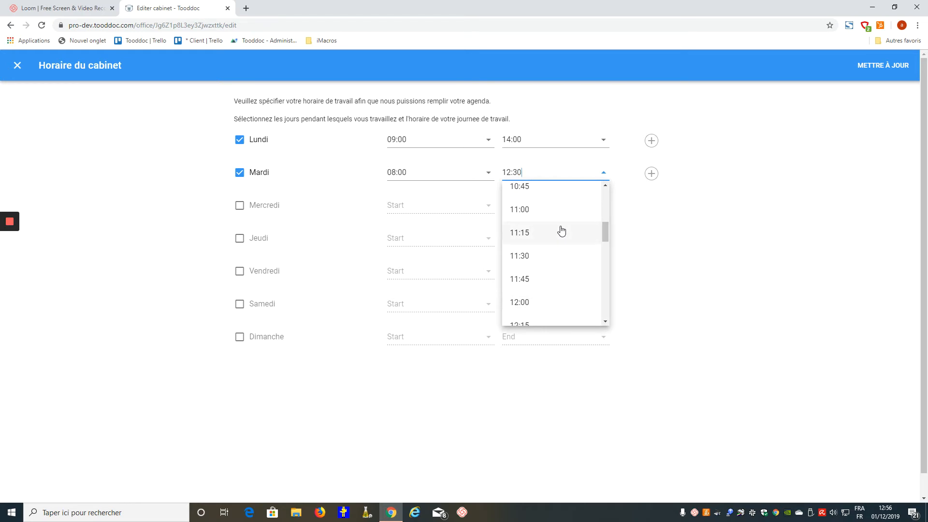
scroll(565, 237, up, 1)
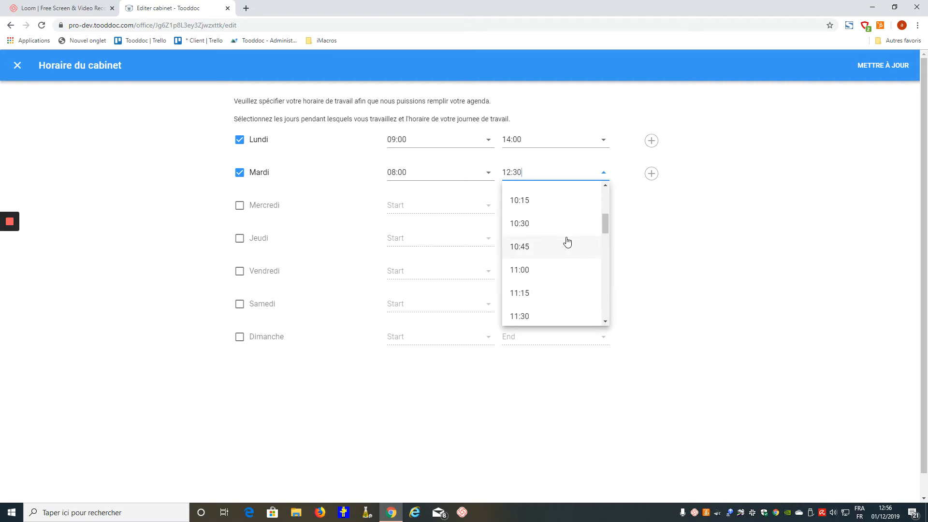
scroll(551, 213, up, 1)
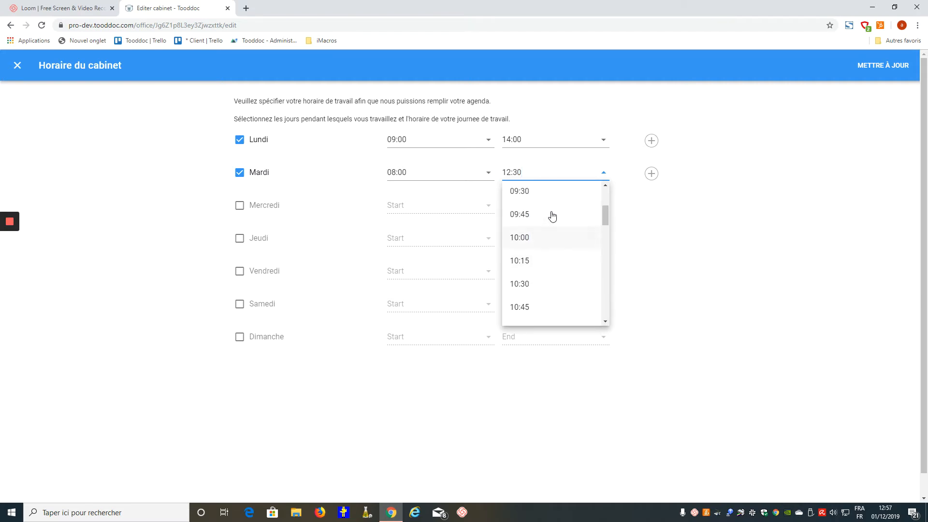
click(695, 281)
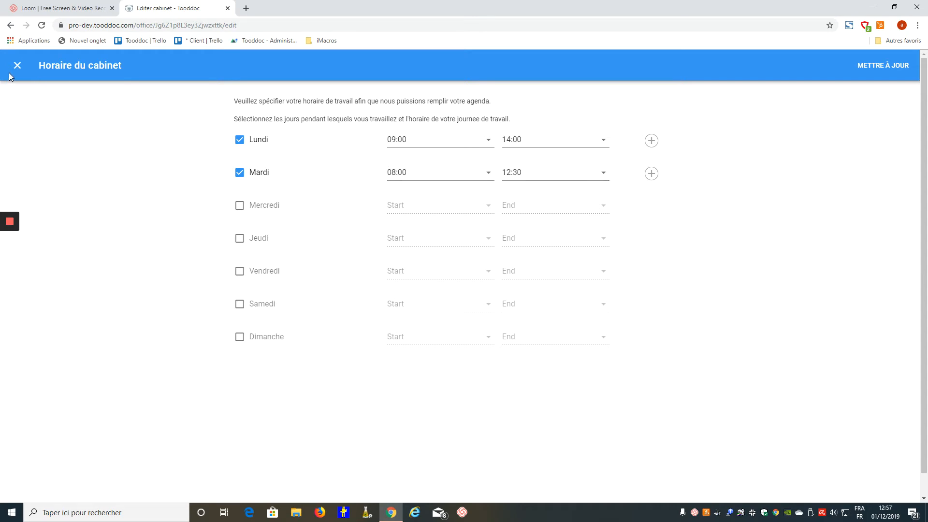
- Save the modified weekly schedule, review the practice's details, and update them
click(882, 70)
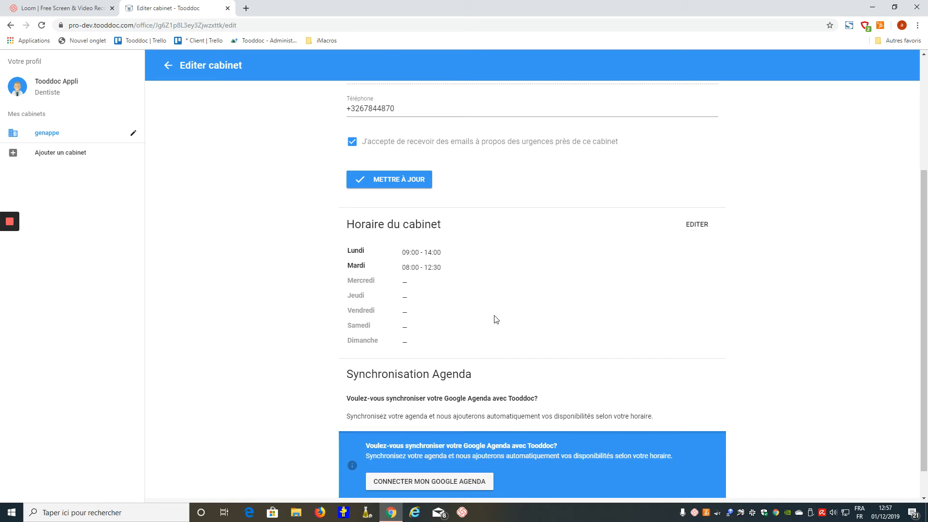
scroll(390, 291, up, 3)
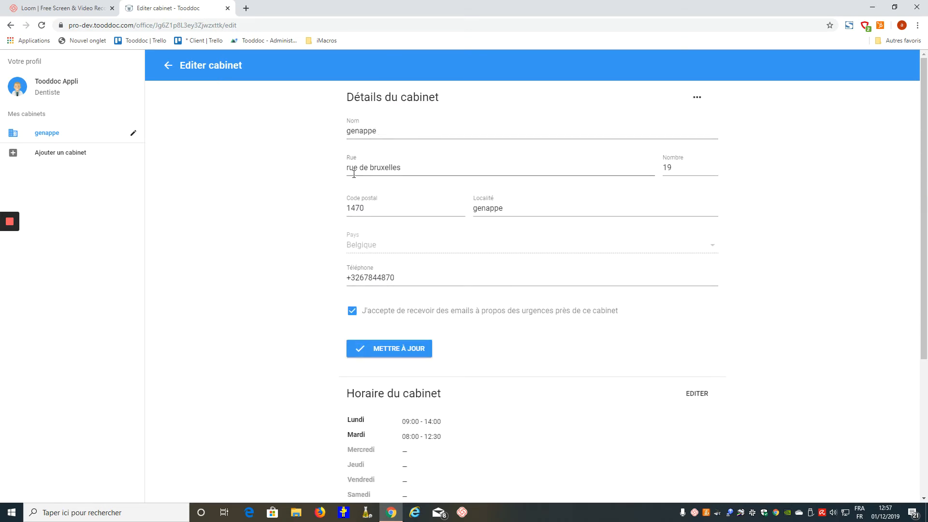
scroll(373, 192, down, 1)
scroll(373, 193, down, 3)
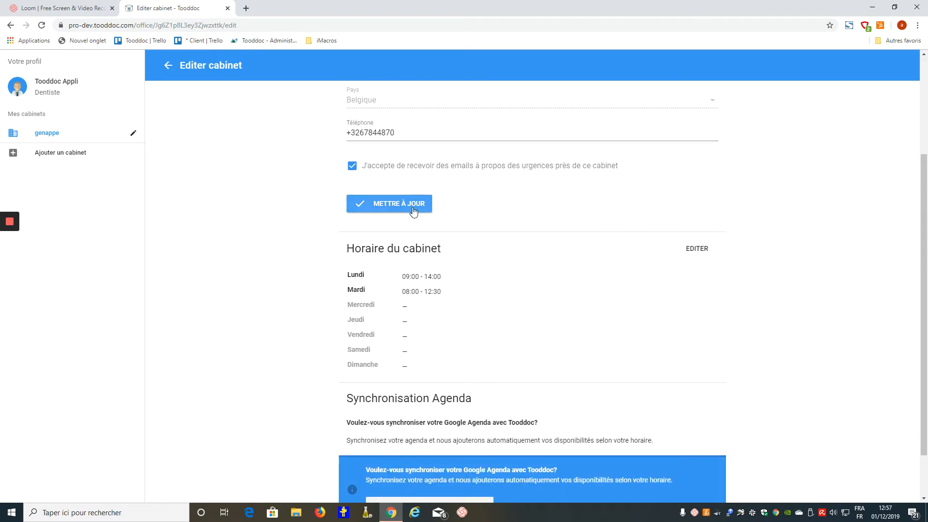
click(364, 203)
- Try to connect Google Agenda with Tooddoc by starting the authorization, and cancel at the Google account selection
scroll(387, 203, down, 2)
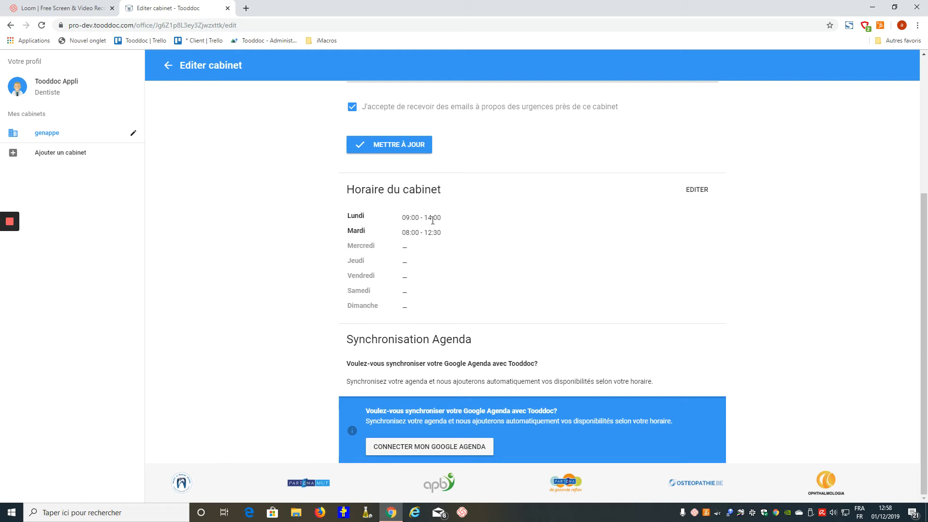
click(446, 452)
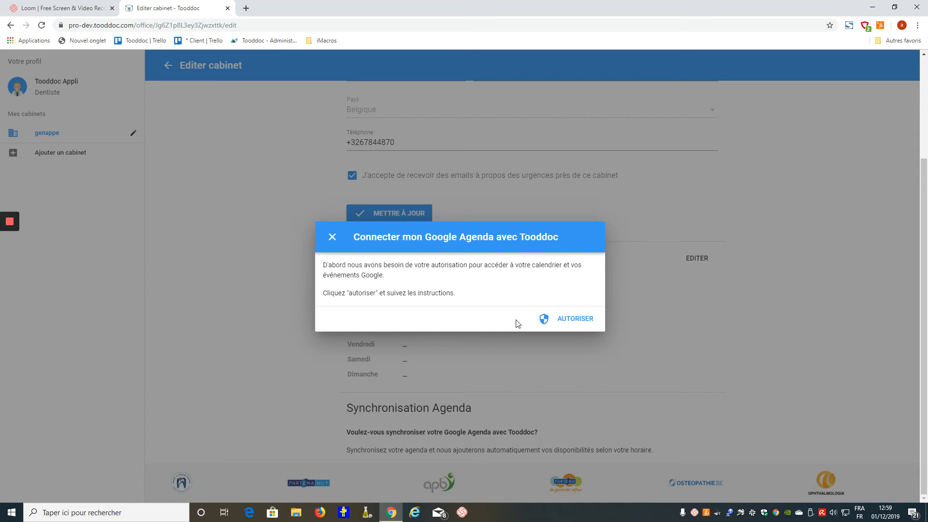
click(574, 323)
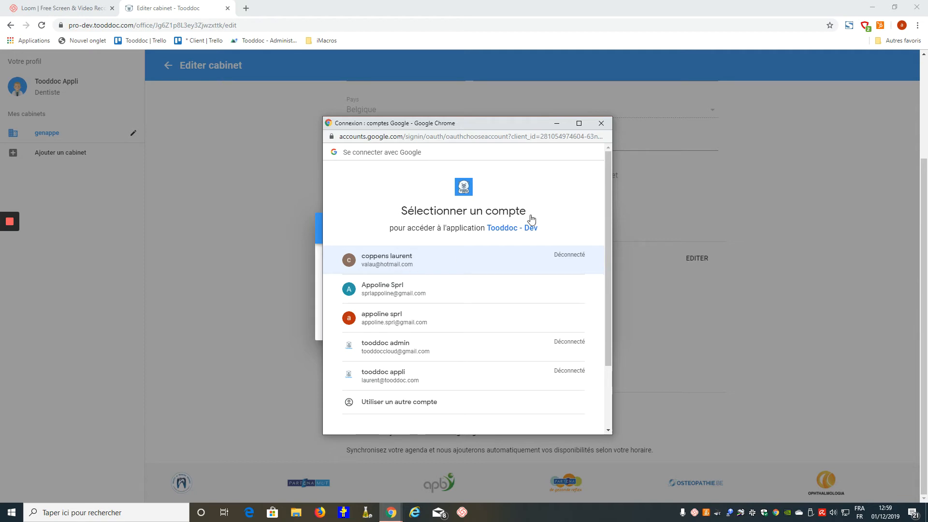
click(602, 125)
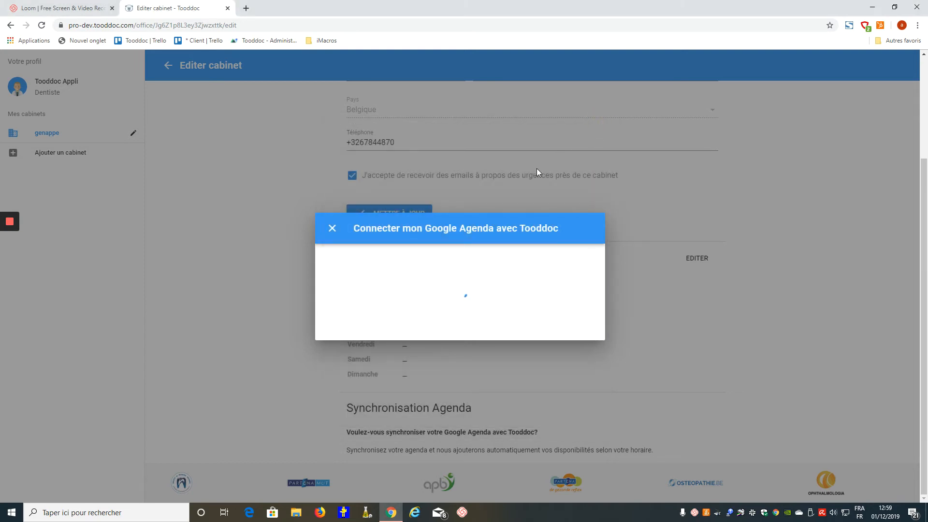
click(332, 228)
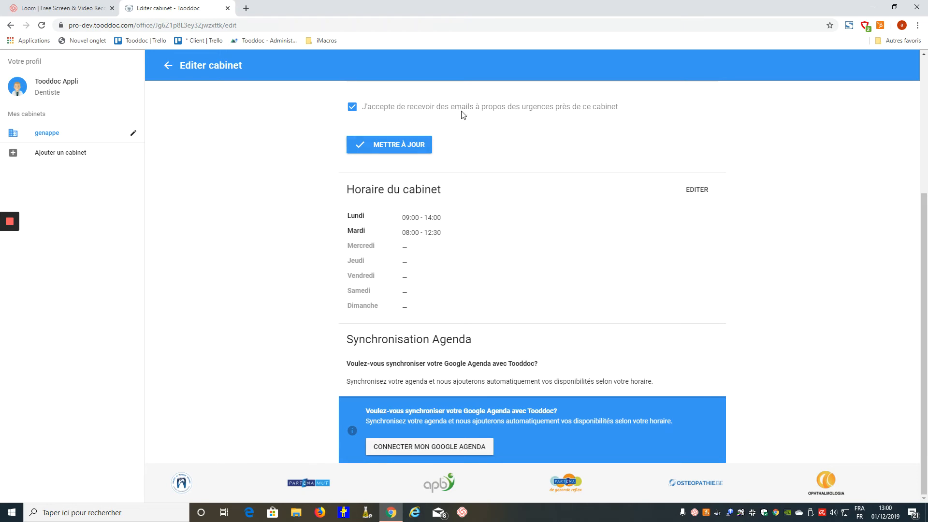
- Try marking today's 13:30 - 13:45 and 14:00 - 14:15 slots as available in the availability list, and clear both again
click(168, 65)
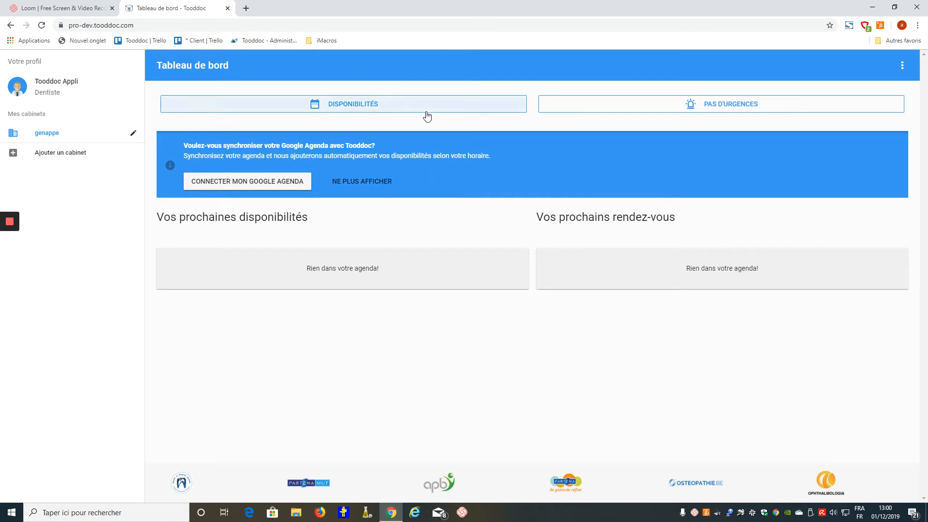
click(390, 105)
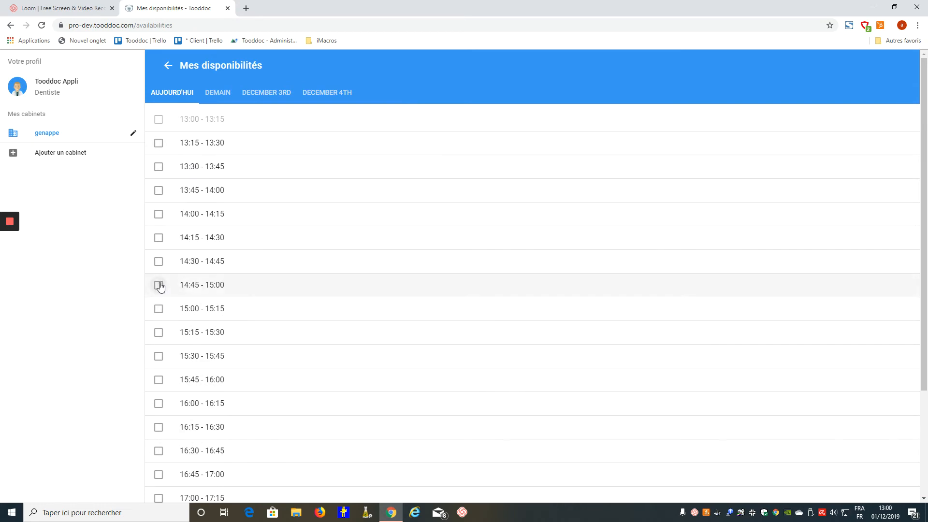
click(158, 169)
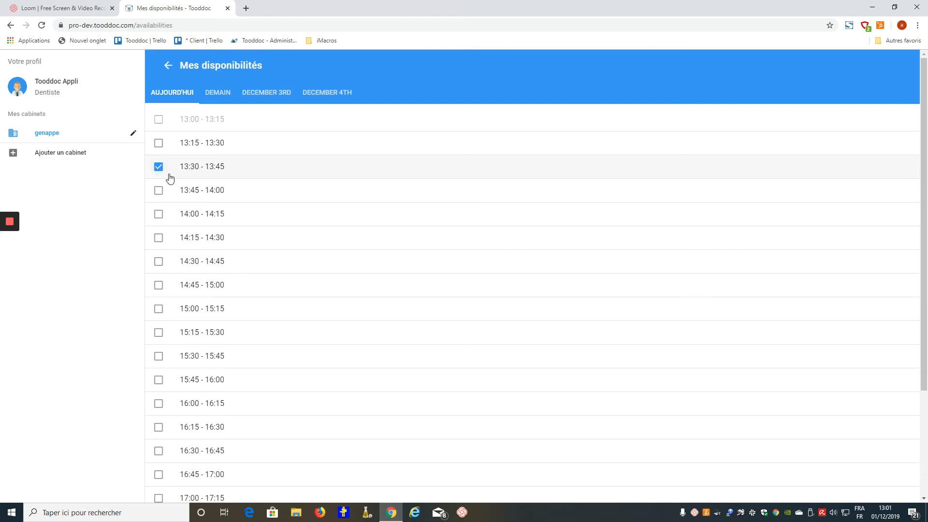
click(158, 215)
click(159, 167)
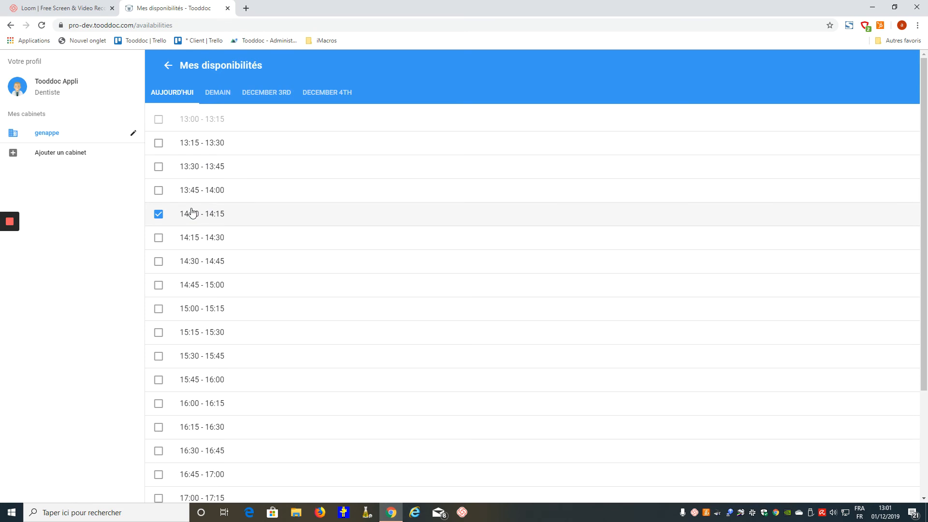
click(160, 216)
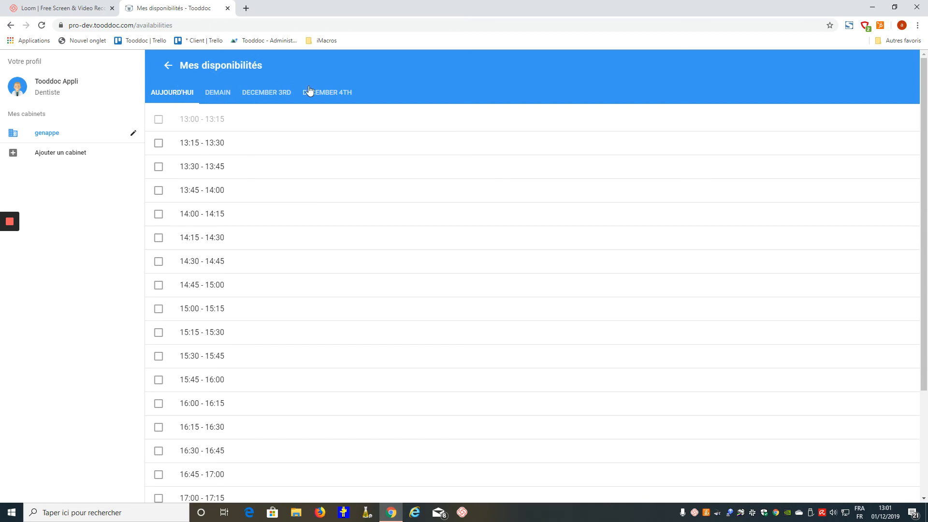
- Examine the availability slots for the coming days, including the earlier and later hours of December 4th, and return to the dashboard
click(222, 95)
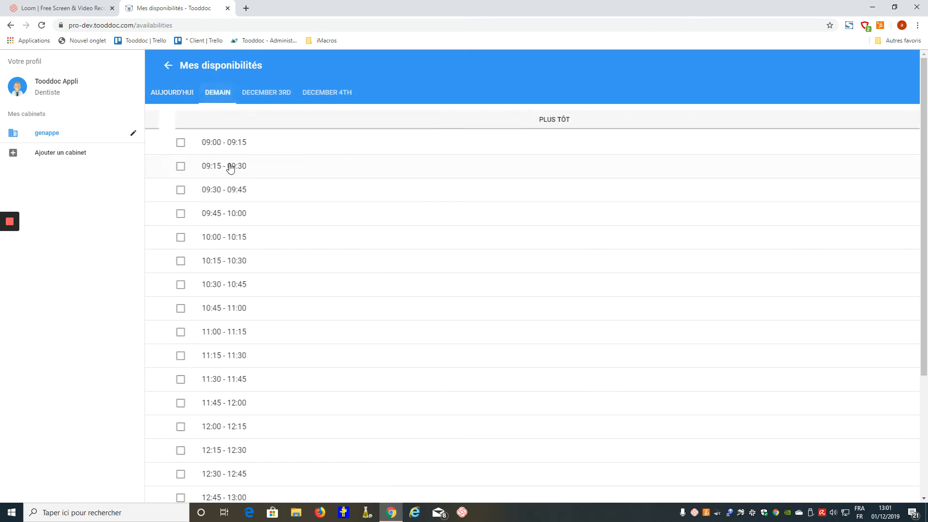
click(263, 100)
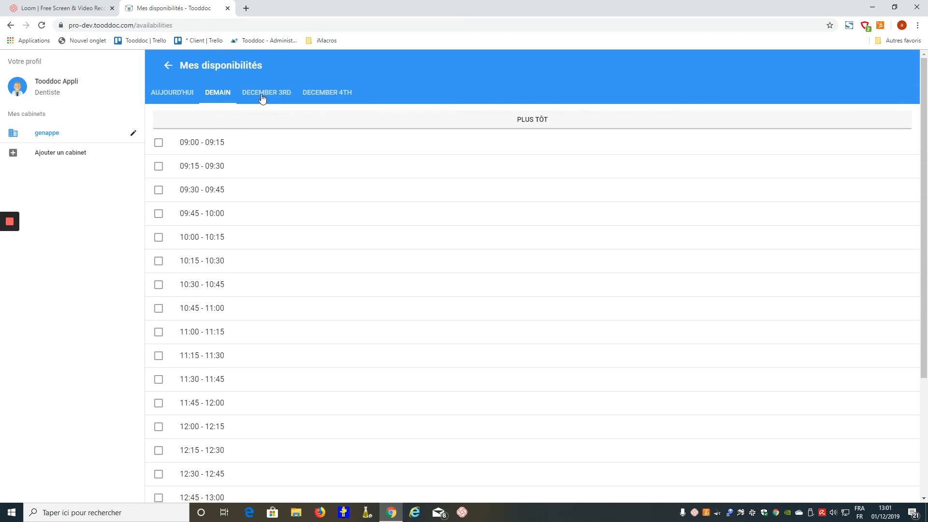
click(317, 95)
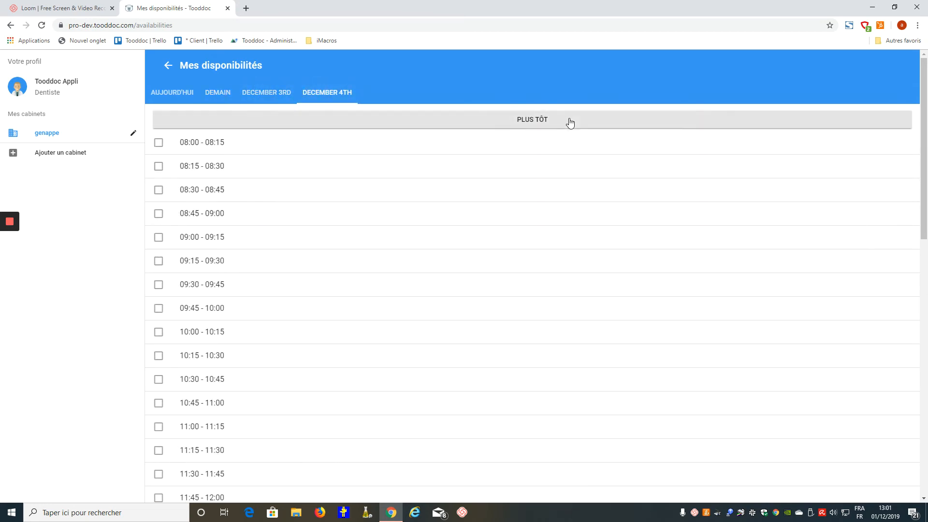
click(495, 128)
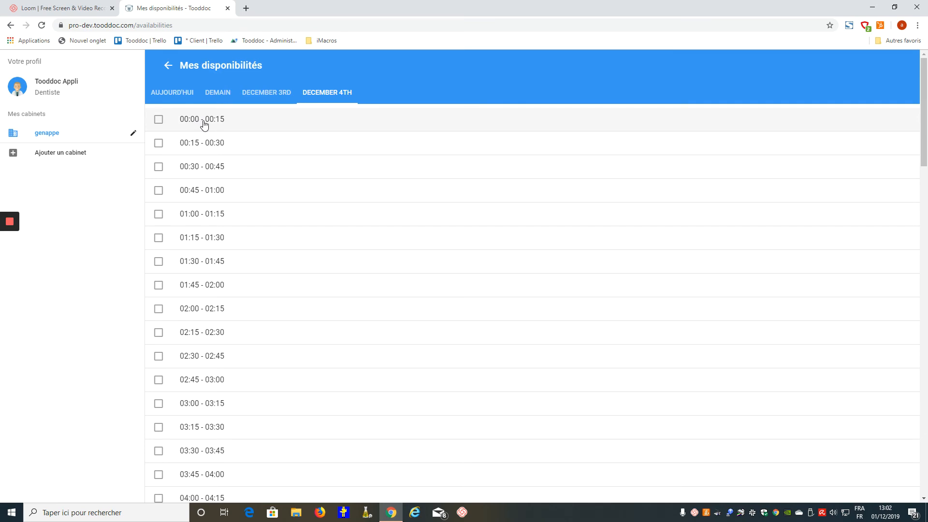
scroll(203, 125, down, 20)
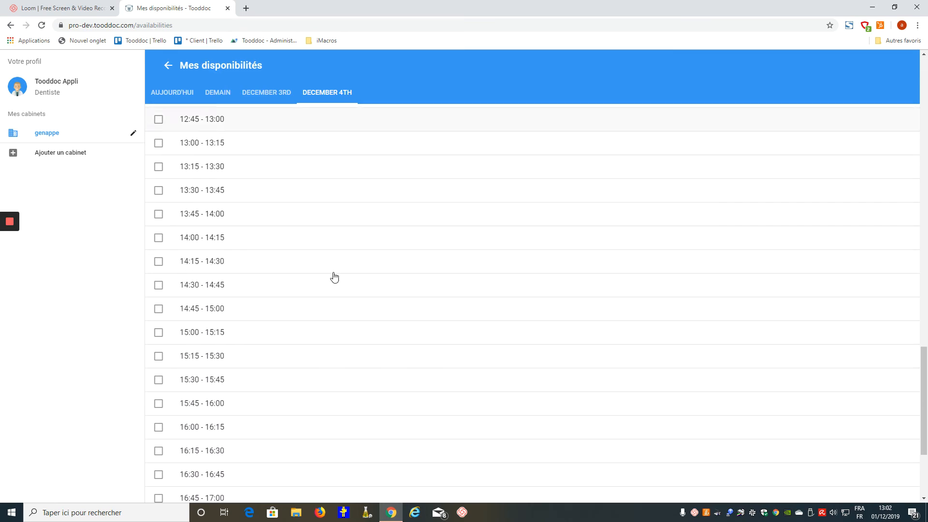
scroll(335, 276, down, 4)
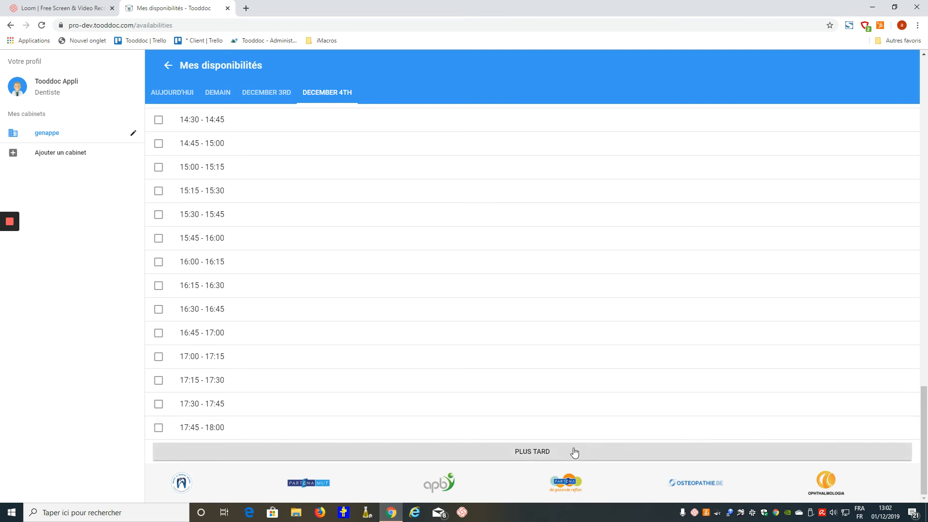
click(554, 456)
scroll(223, 339, down, 6)
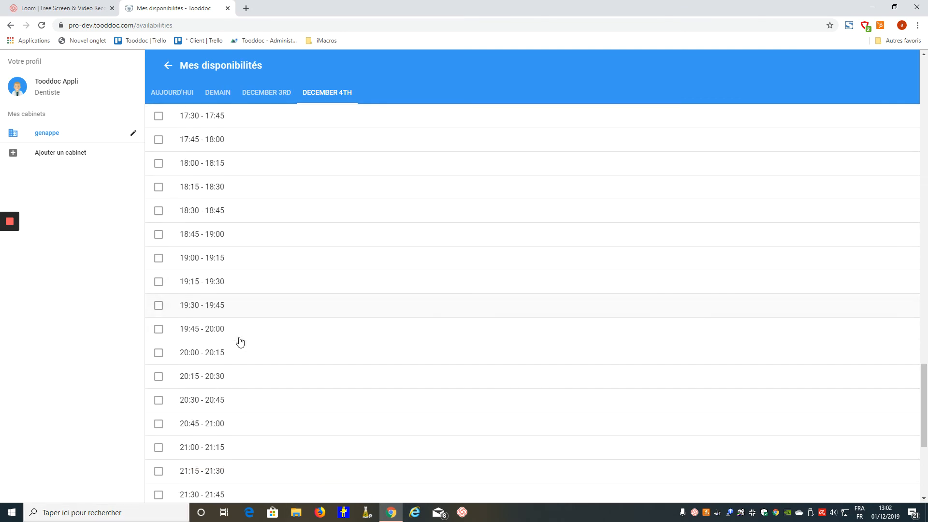
scroll(240, 342, down, 5)
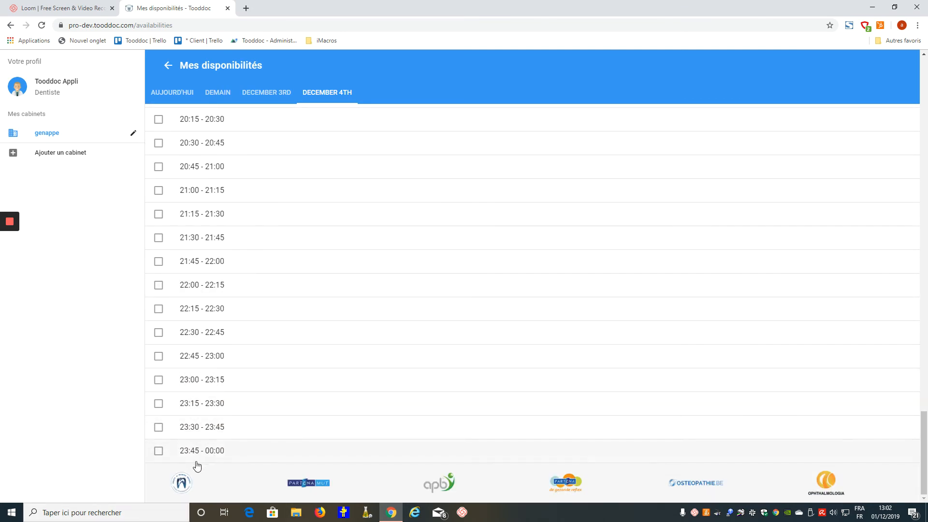
click(167, 66)
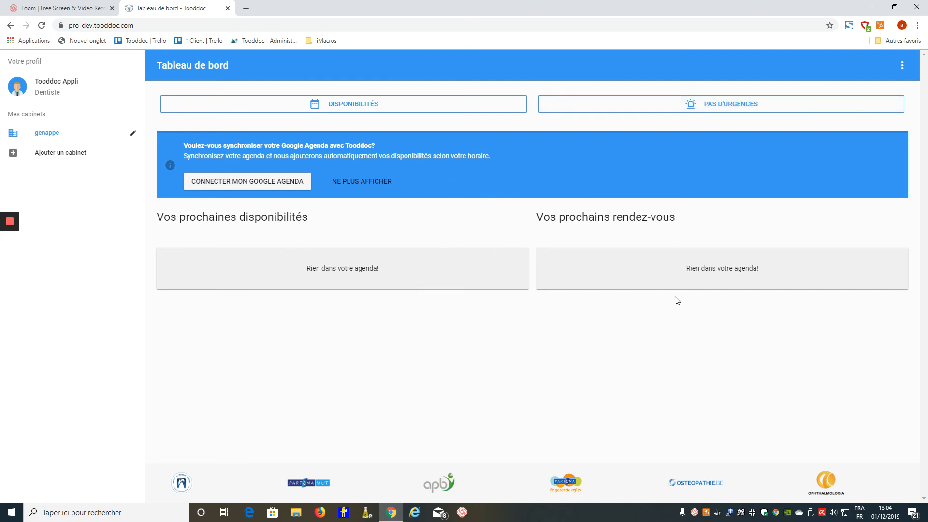
- Mark today's 15:15 - 15:30 and 16:15 - 16:30 slots as available and return to the dashboard
click(313, 101)
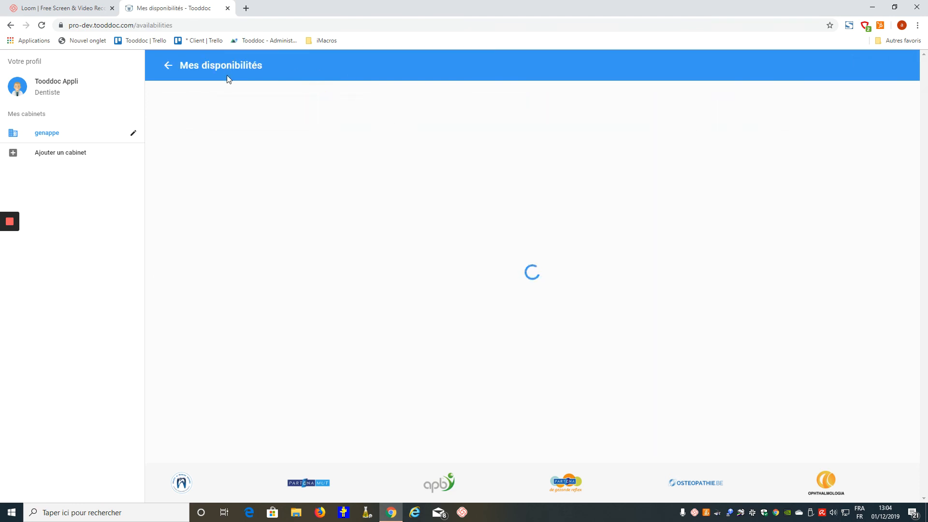
click(158, 333)
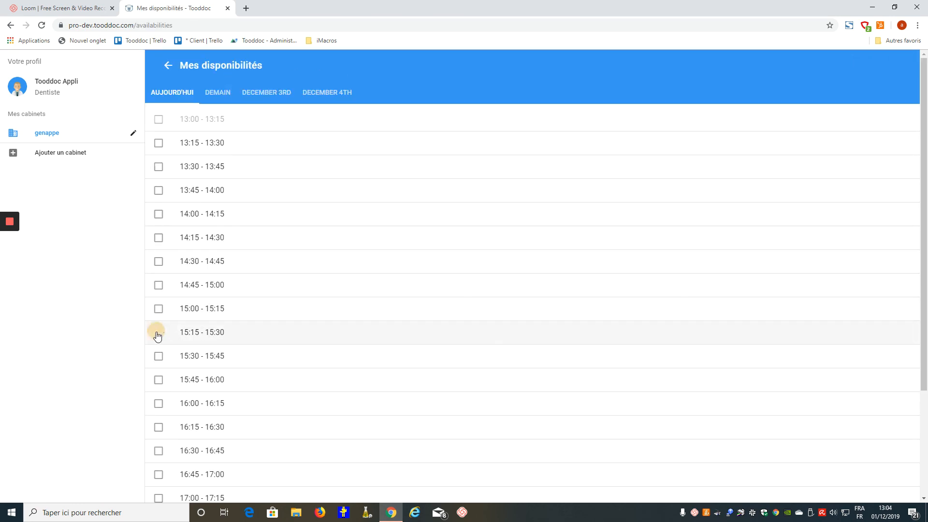
click(158, 427)
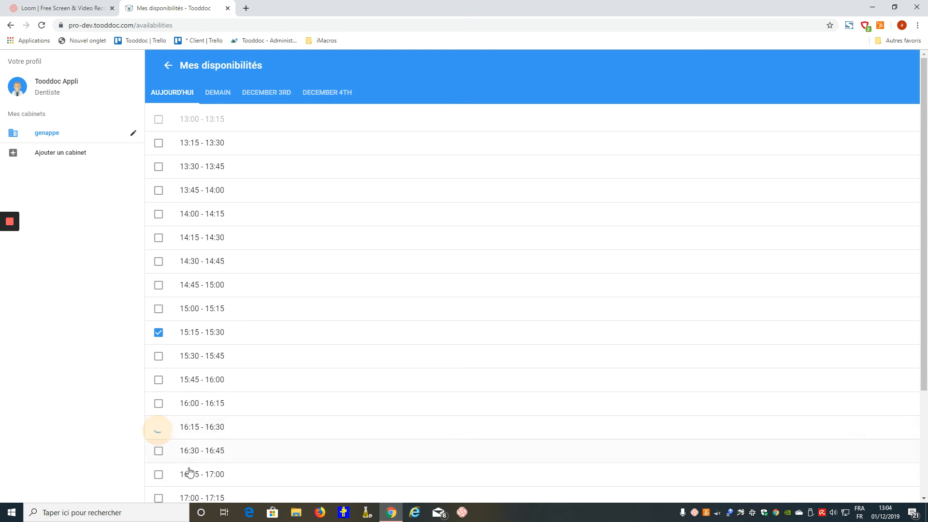
click(168, 64)
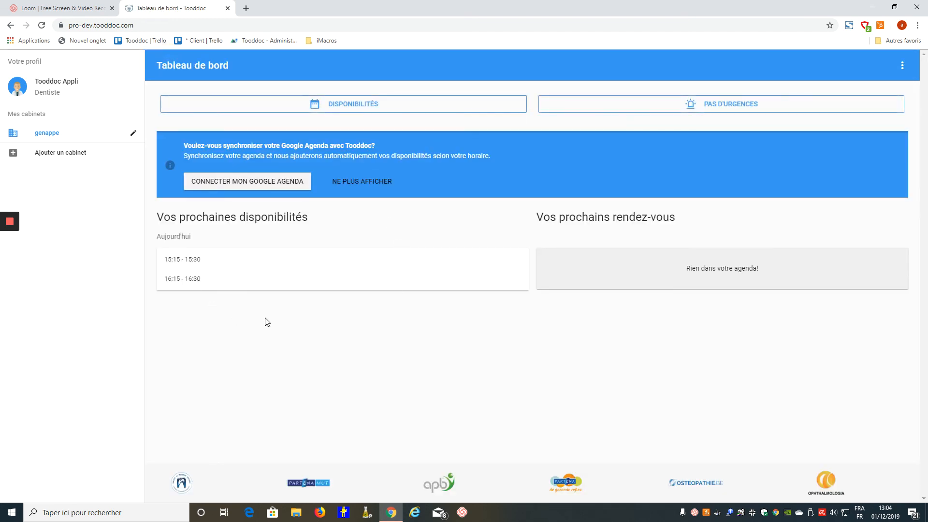